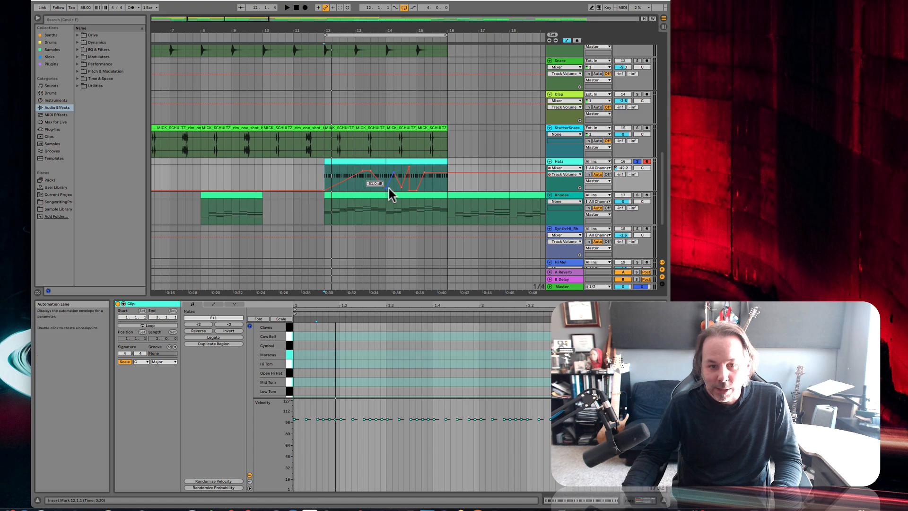
# Step: Remove the extra breakpoints forming the dips in the Hats track's volume automation after the fade-in
pyautogui.click(385, 188)
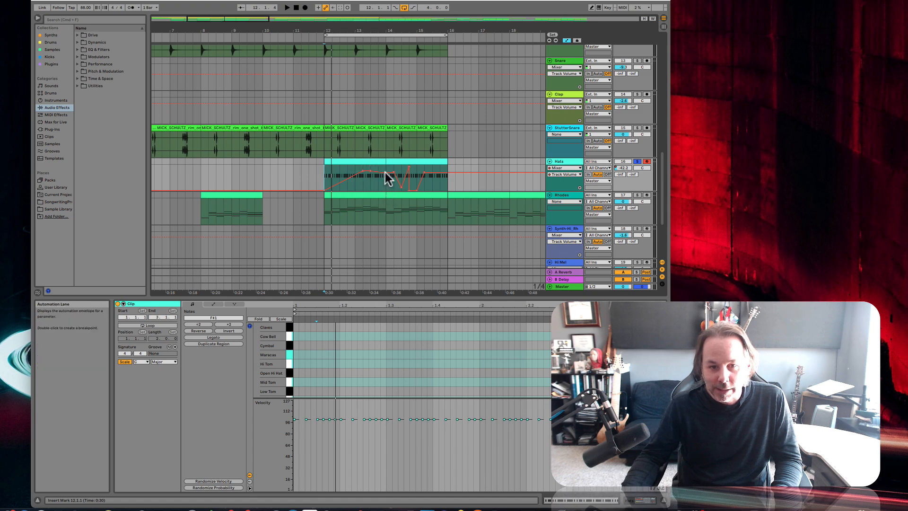
pyautogui.click(400, 185)
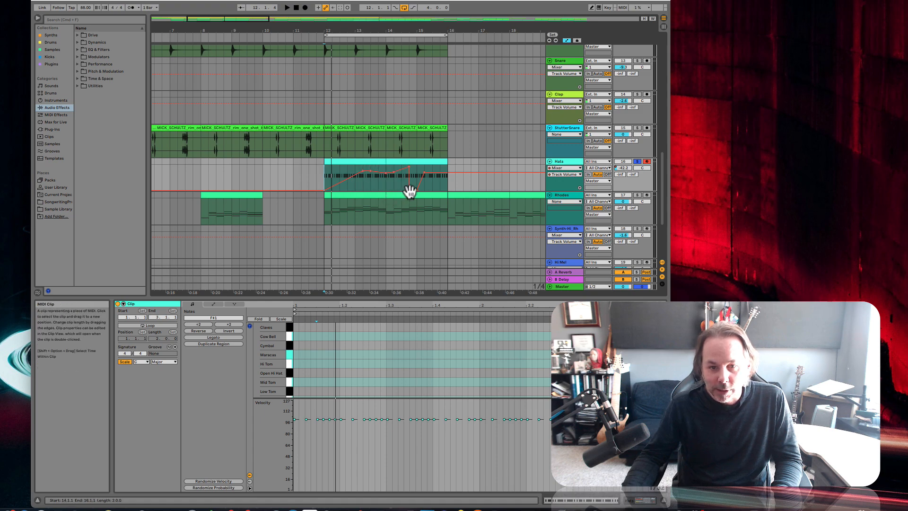
pyautogui.click(409, 189)
pyautogui.click(404, 189)
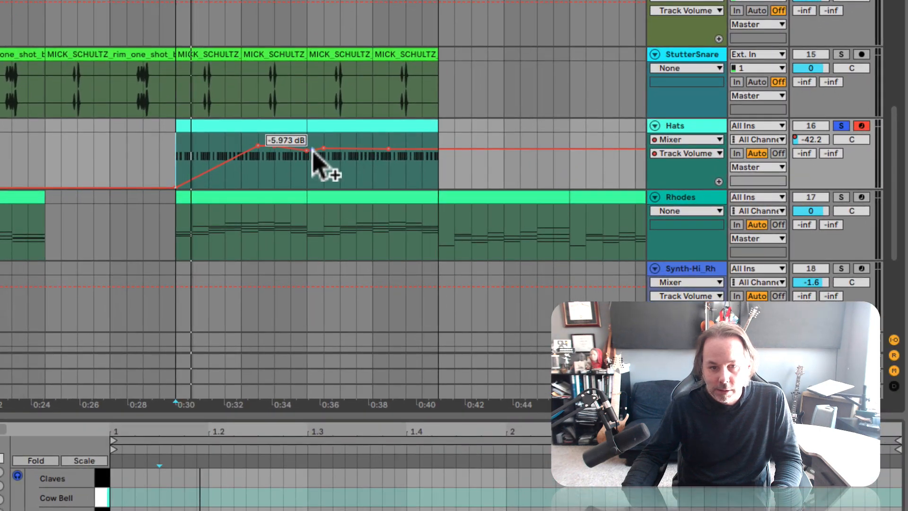
pyautogui.click(317, 153)
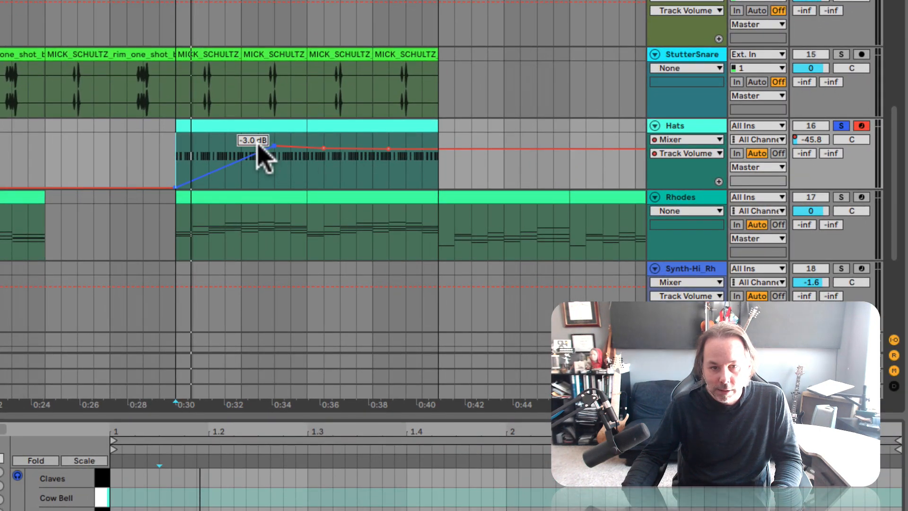
# Step: Shorten the Hats volume fade-in to about one beat, hold it flat at -3.0 dB, and play from just before the clip
pyautogui.moveTo(274, 145); pyautogui.dragTo(191, 147)
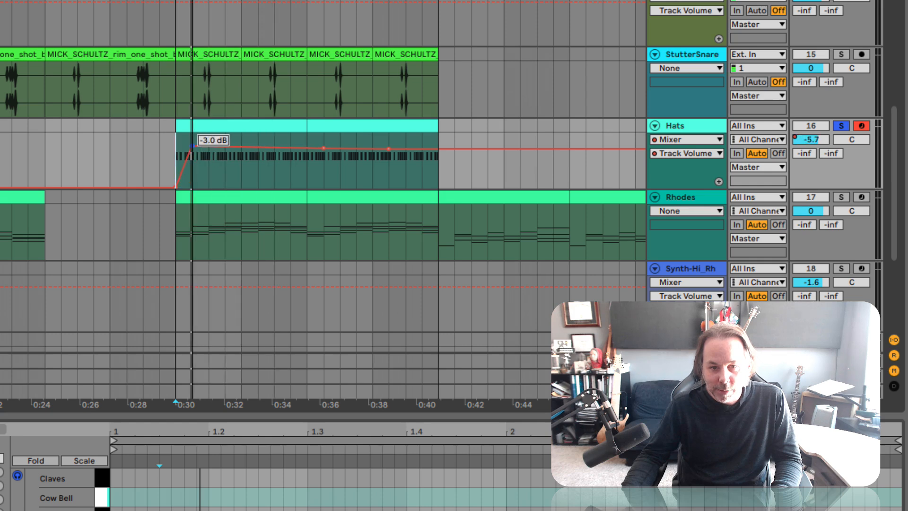
pyautogui.click(384, 147)
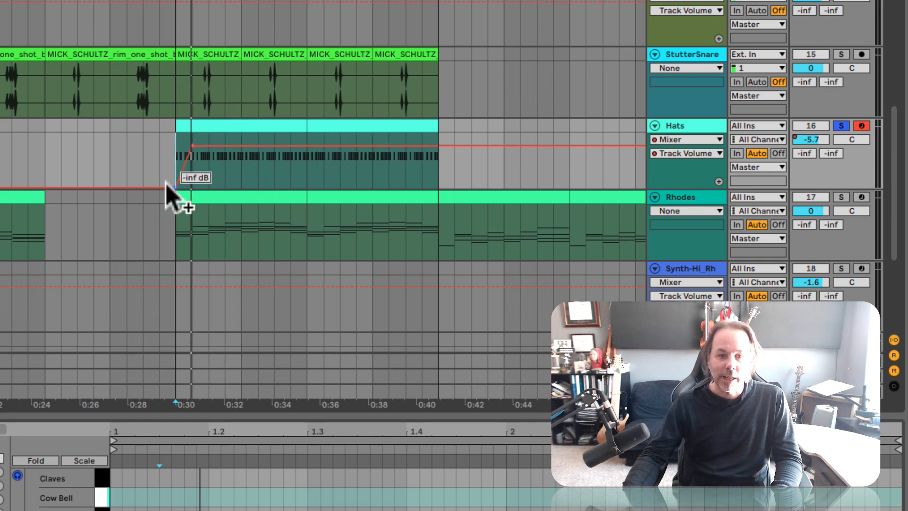
pyautogui.click(166, 180)
pyautogui.press('space')
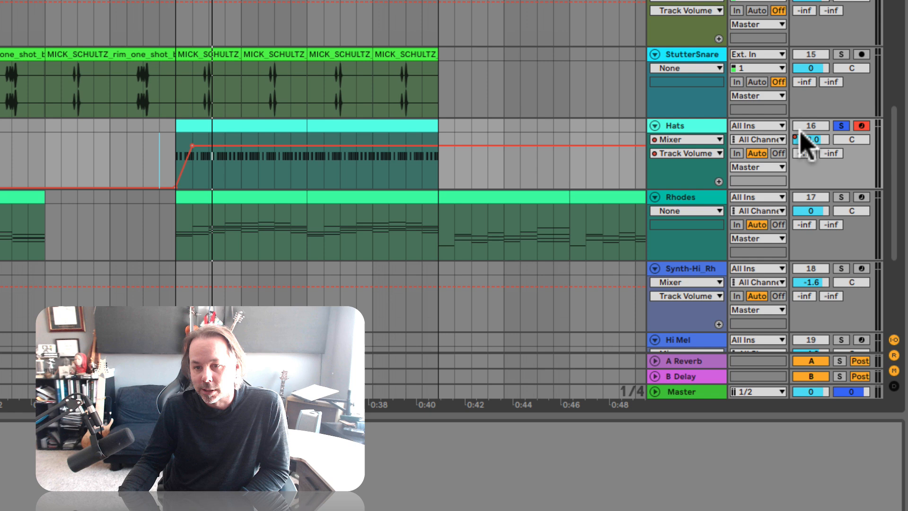
# Step: Show the Hats track's Track Panning automation and try adding a center breakpoint over the clip
pyautogui.click(677, 154)
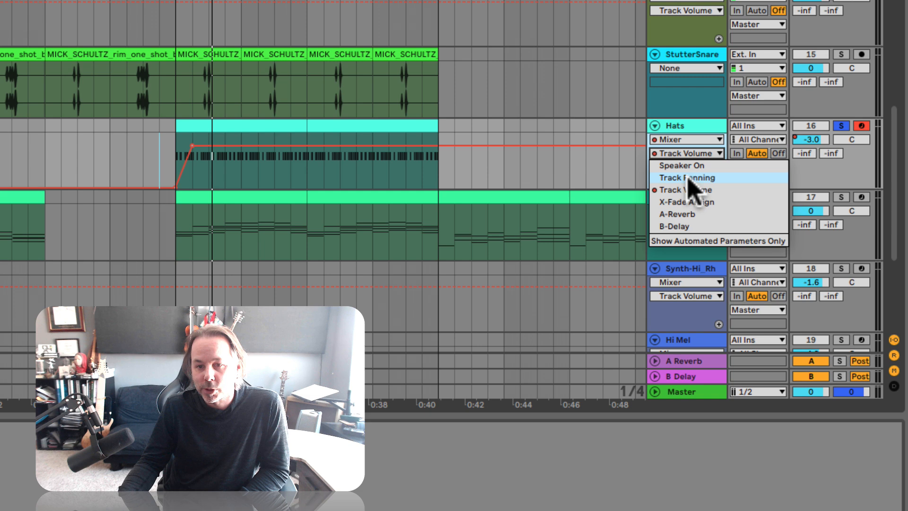
pyautogui.click(688, 178)
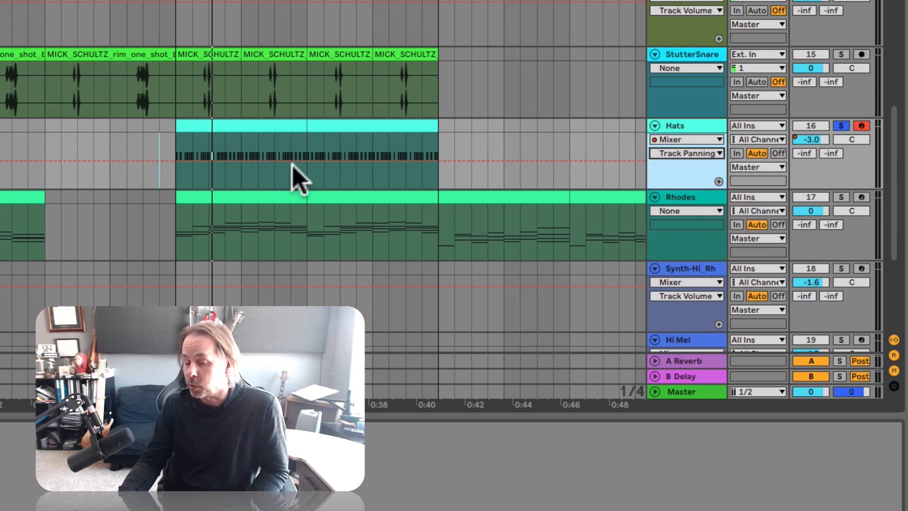
pyautogui.click(292, 161)
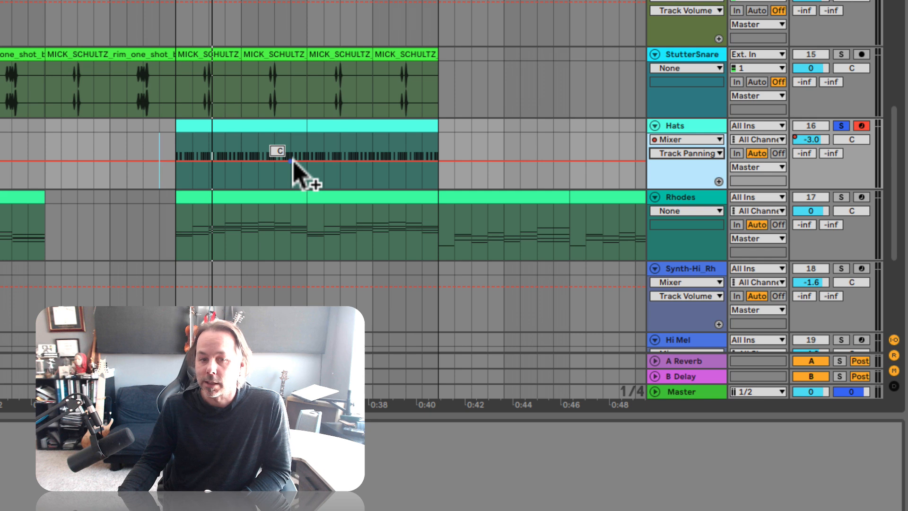
pyautogui.hotkey('ctrl', 'z')
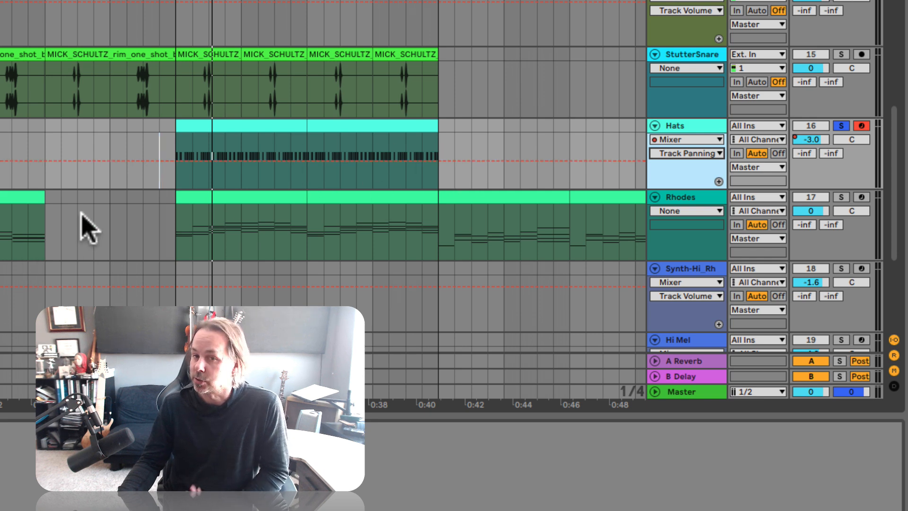
# Step: Switch the Hats automation display back and forth between Track Volume and Track Panning, ending on Track Volume
pyautogui.click(686, 154)
pyautogui.click(718, 190)
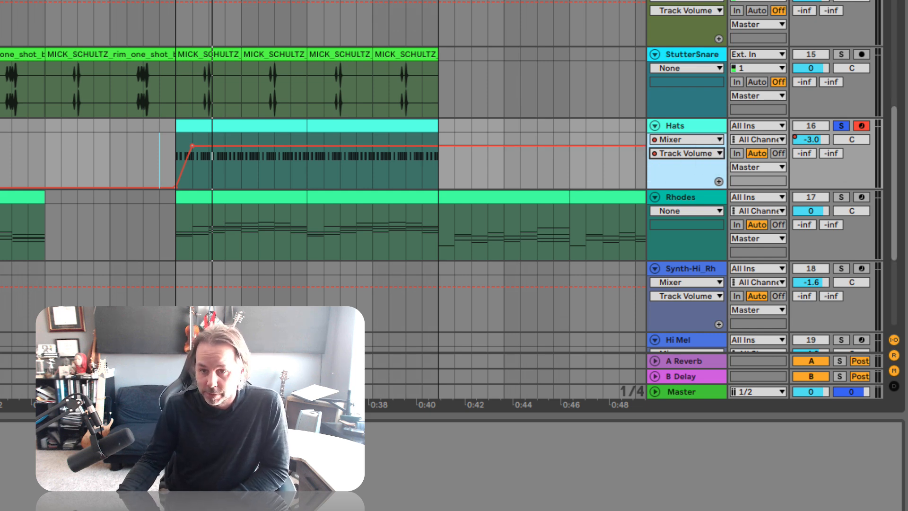
pyautogui.click(854, 141)
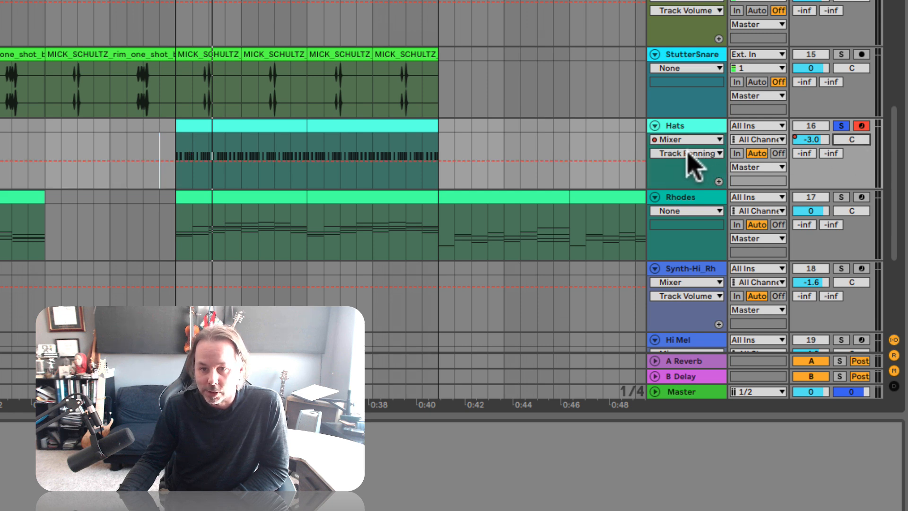
pyautogui.click(811, 139)
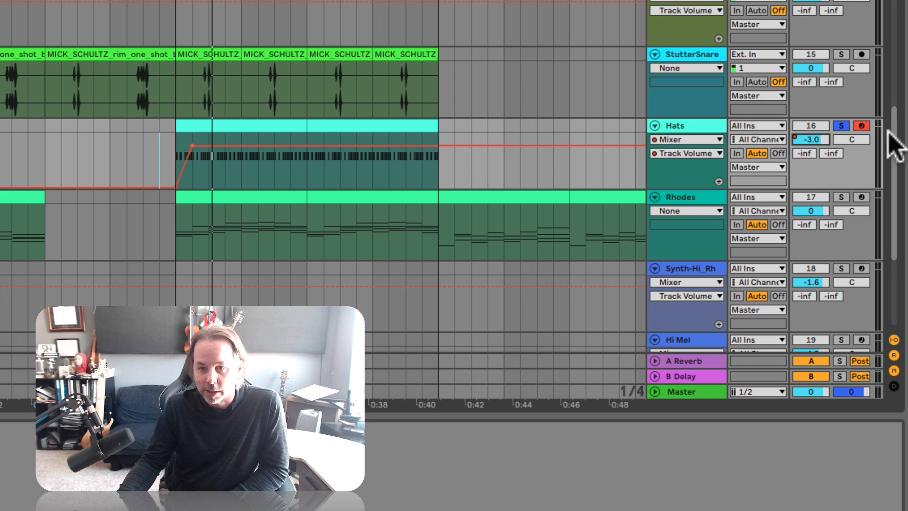
pyautogui.click(851, 140)
pyautogui.click(809, 140)
pyautogui.click(846, 141)
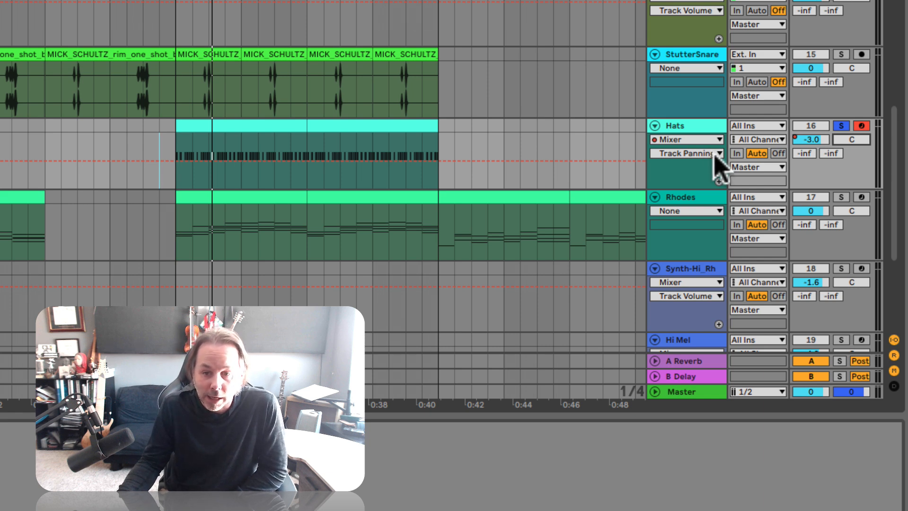
pyautogui.click(811, 139)
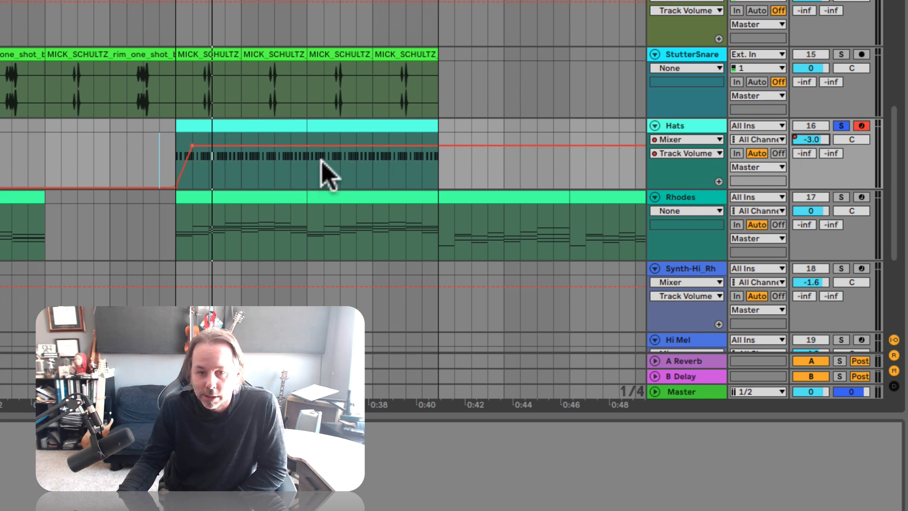
# Step: Put the Hats Track Volume automation in its own lane and show Track Panning on the main track lane
pyautogui.click(718, 181)
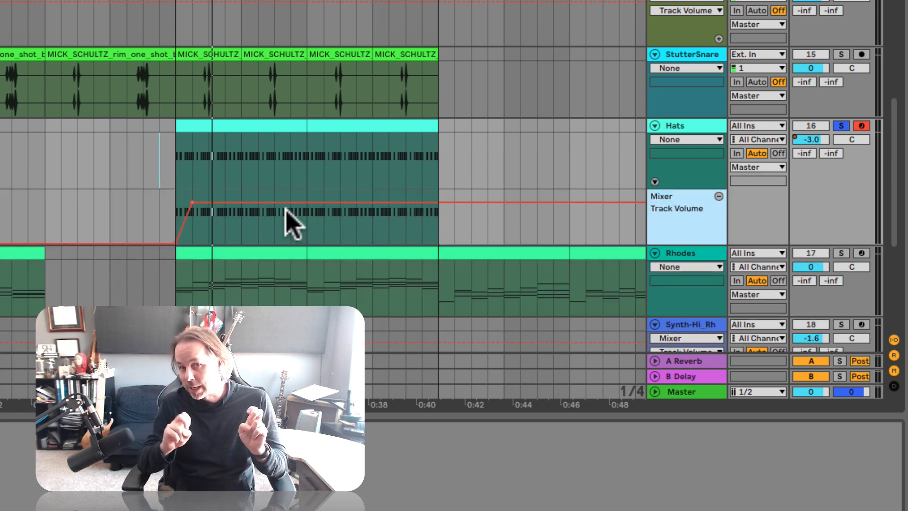
pyautogui.moveTo(191, 208)
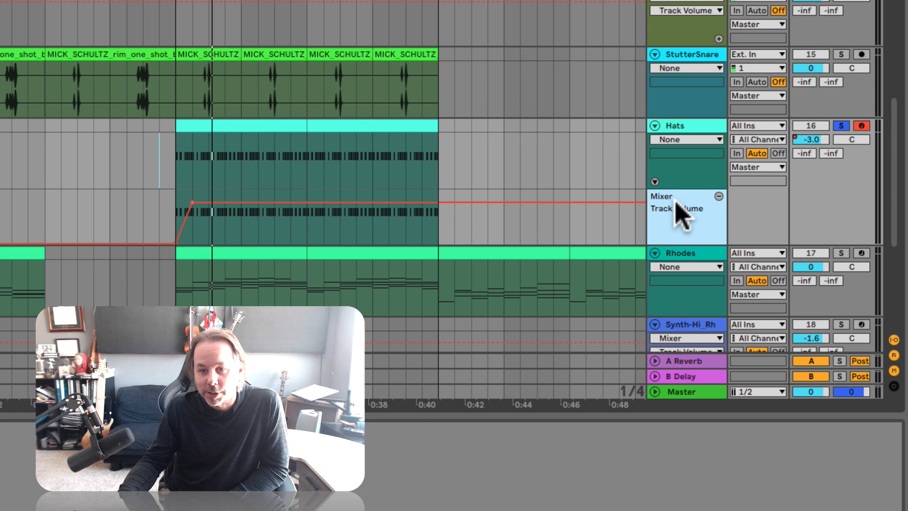
pyautogui.click(852, 139)
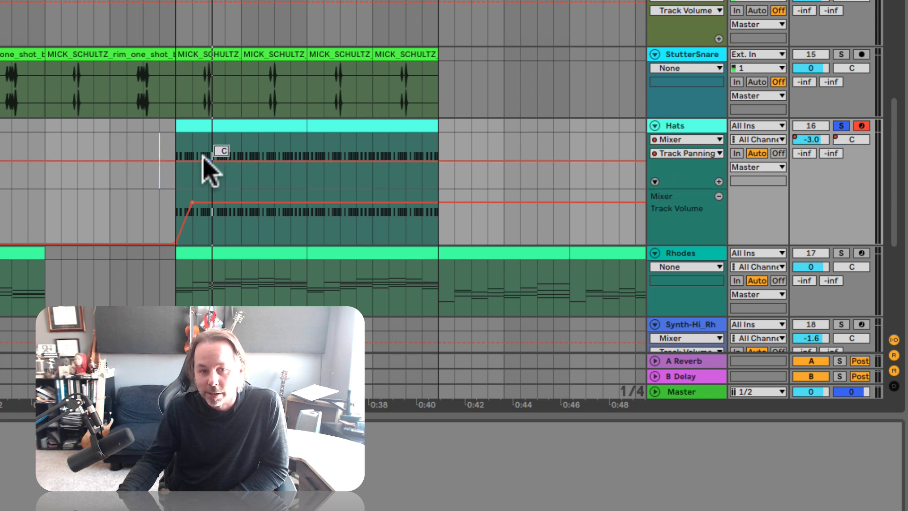
# Step: Draw zigzag panning automation across the Hats clip, swinging repeatedly between full right and 50L, and play it back
pyautogui.click(208, 161)
pyautogui.moveTo(260, 162); pyautogui.dragTo(225, 135)
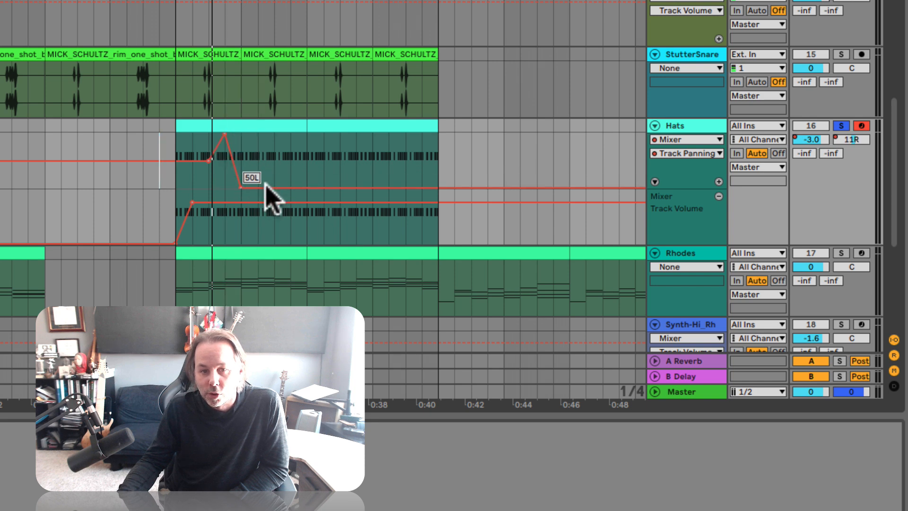
pyautogui.moveTo(266, 188); pyautogui.dragTo(431, 134)
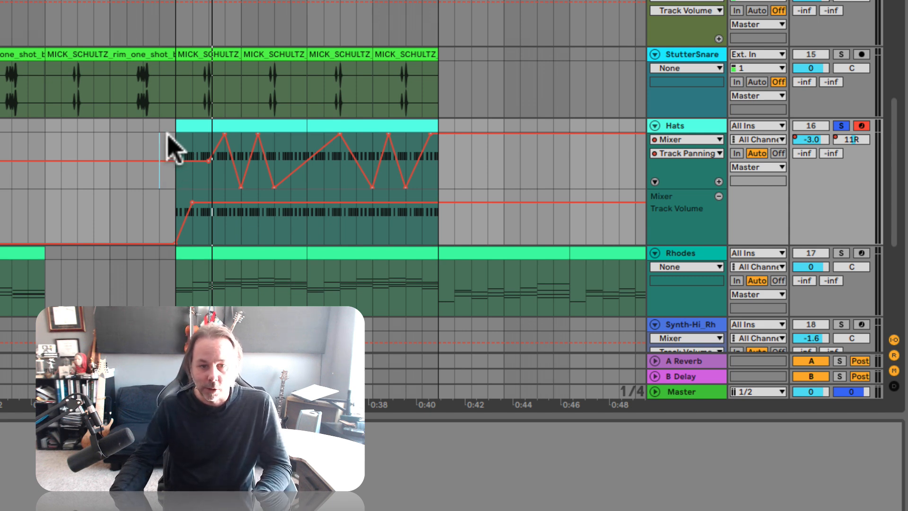
pyautogui.press('space')
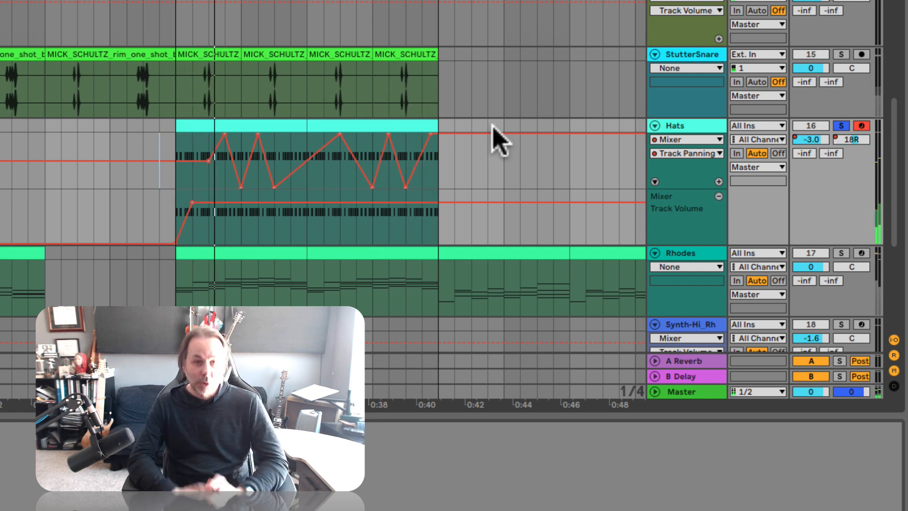
pyautogui.press('space')
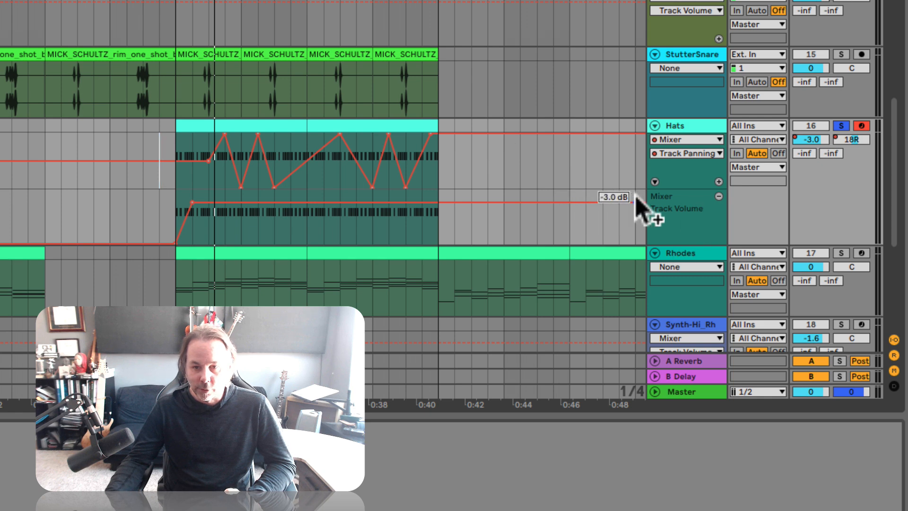
# Step: Put the Hats Track Panning automation in its own lane and collapse the track's automation lanes
pyautogui.click(718, 181)
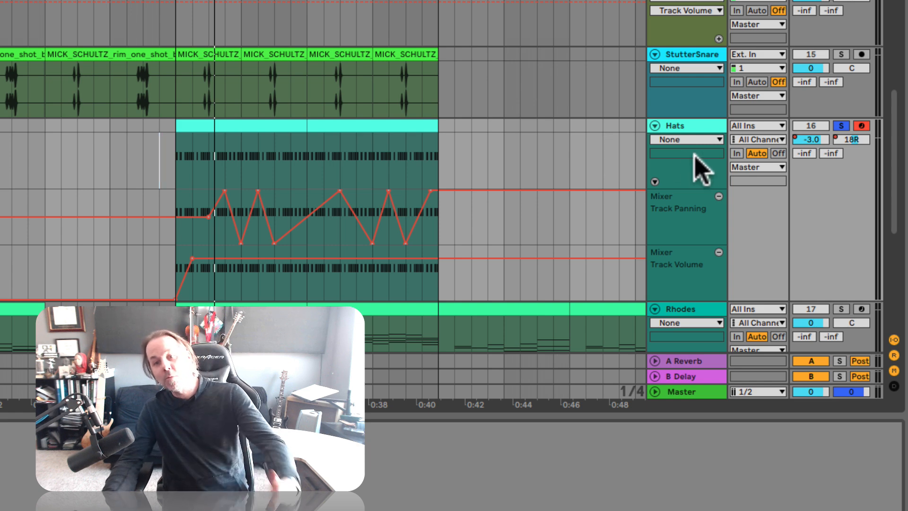
pyautogui.click(654, 182)
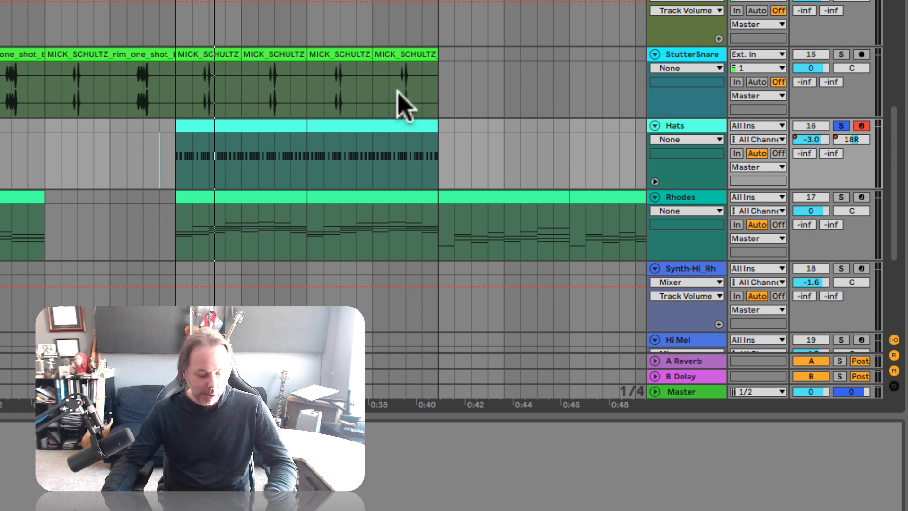
# Step: Play the Hats part with automation view turned off, and redisplay its Track Panning and Track Volume automation lanes
pyautogui.press('a')
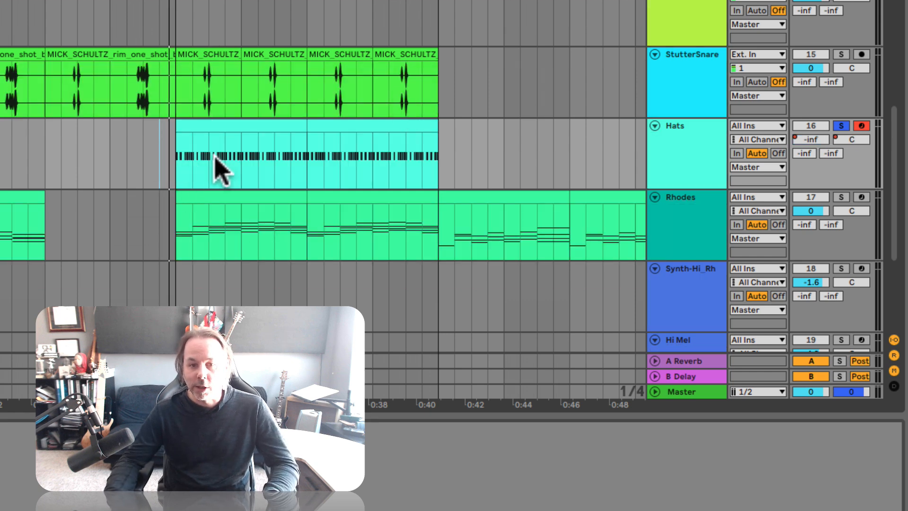
pyautogui.press('space')
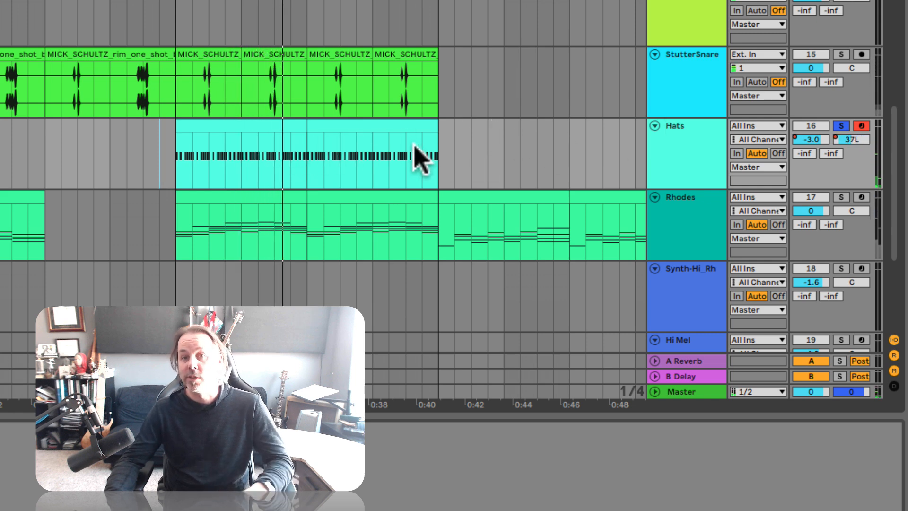
pyautogui.press('a')
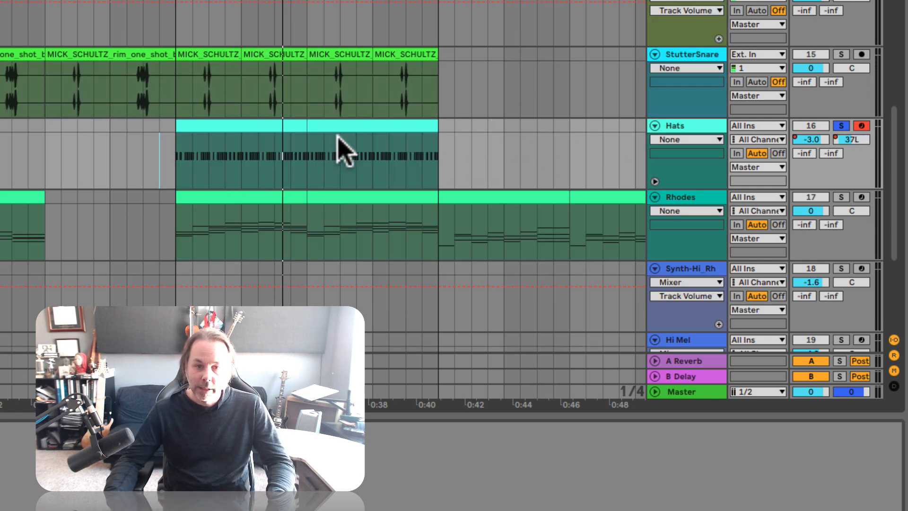
pyautogui.click(654, 181)
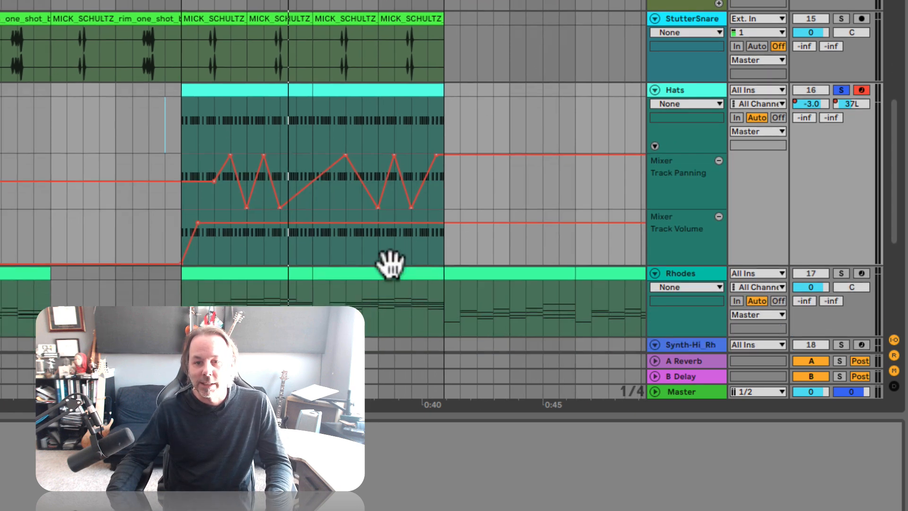